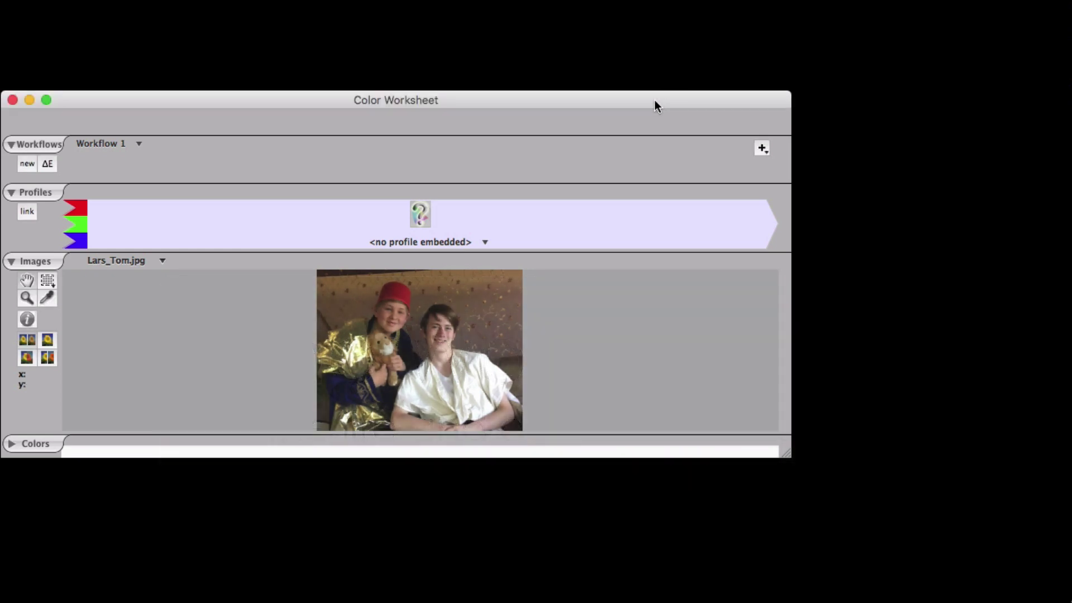
- Drag the Color Worksheet window holding Lars_Tom.jpg further right on screen
left_click_drag(655, 99, 759, 103)
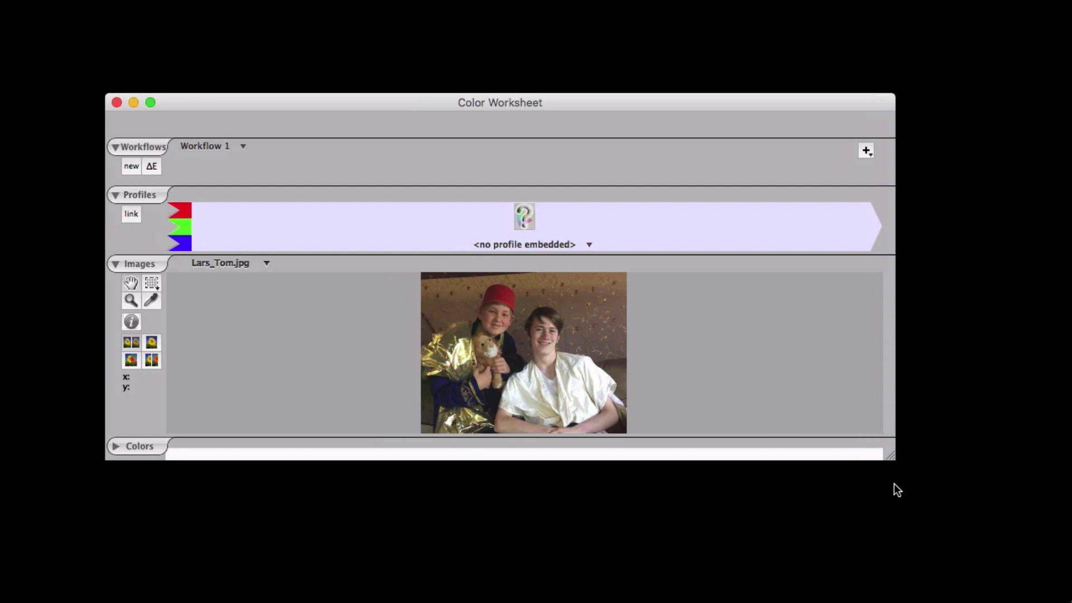
- Stretch the worksheet taller from its bottom-right corner so Lars_Tom.jpg displays larger
left_click_drag(886, 455, 896, 546)
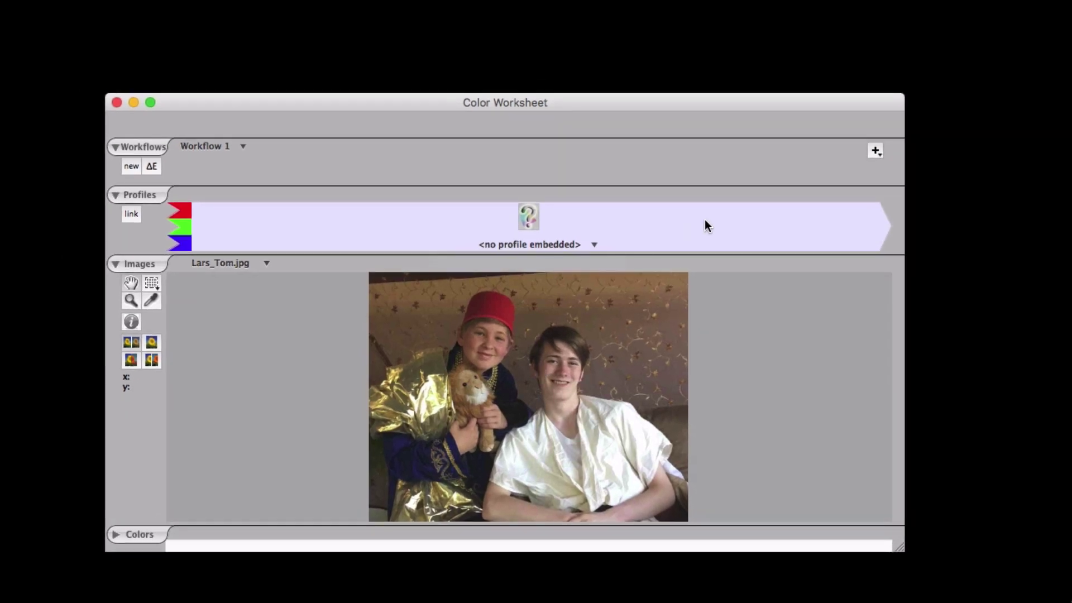
- Tag Lars_Tom.jpg as Adobe RGB (1998), then chain My Printer Profile RGB.icc after it
left_click(875, 151)
mouse_move(905, 202)
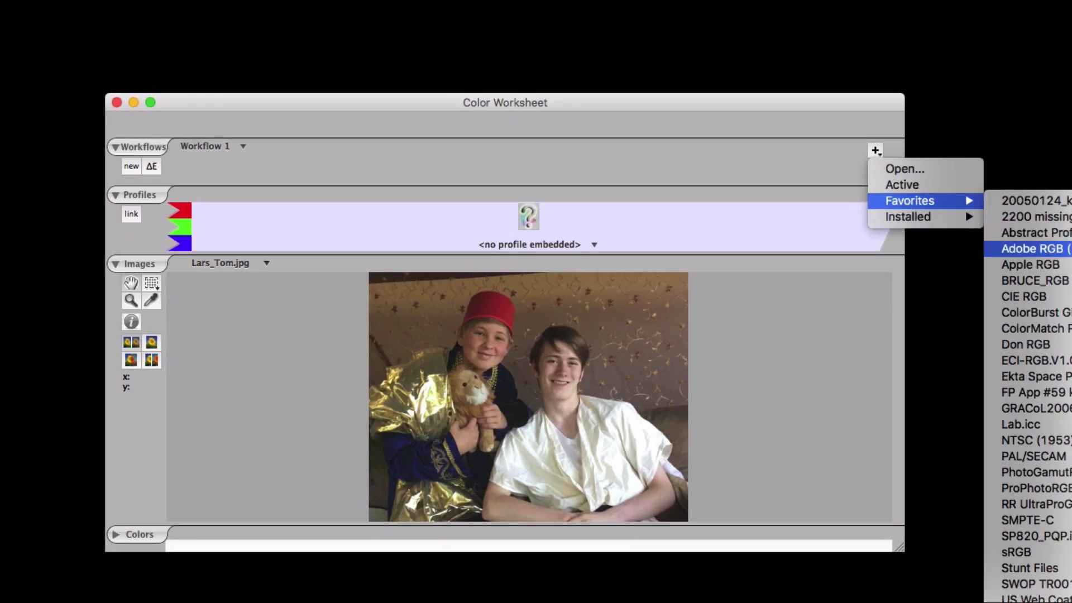
left_click(1037, 249)
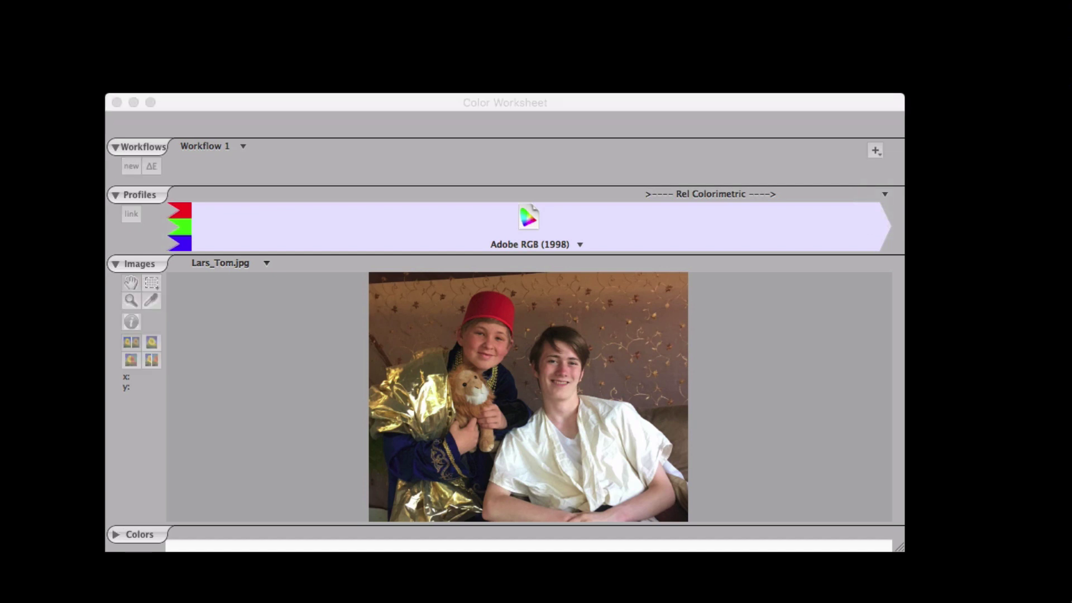
left_click_drag(0, 306, 578, 316)
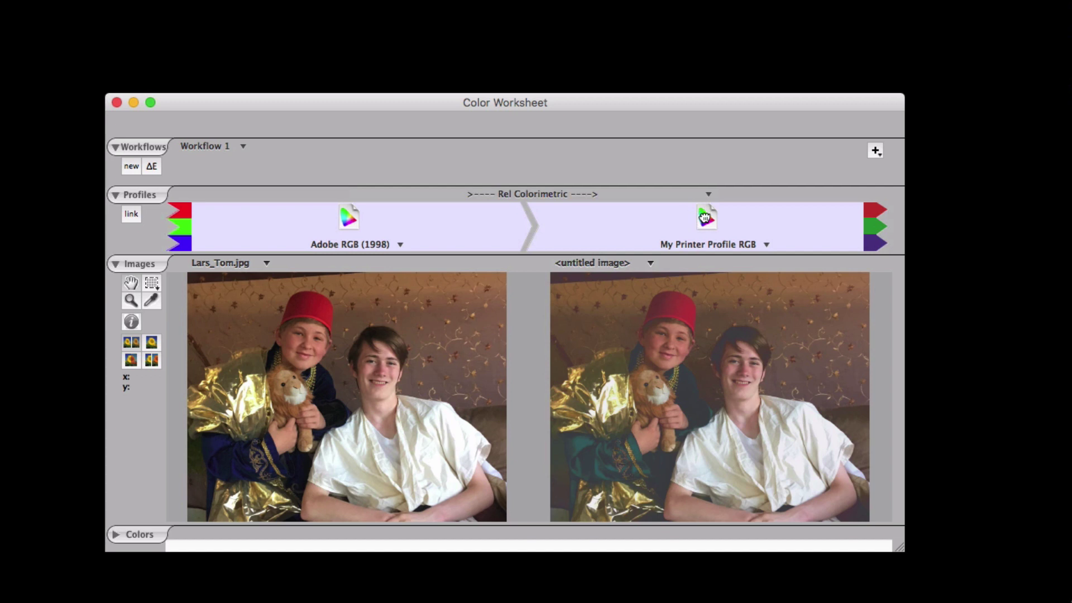
- Add a second My Printer Profile RGB stage, then add and clear the My Eizo monitor profile
left_click(701, 331)
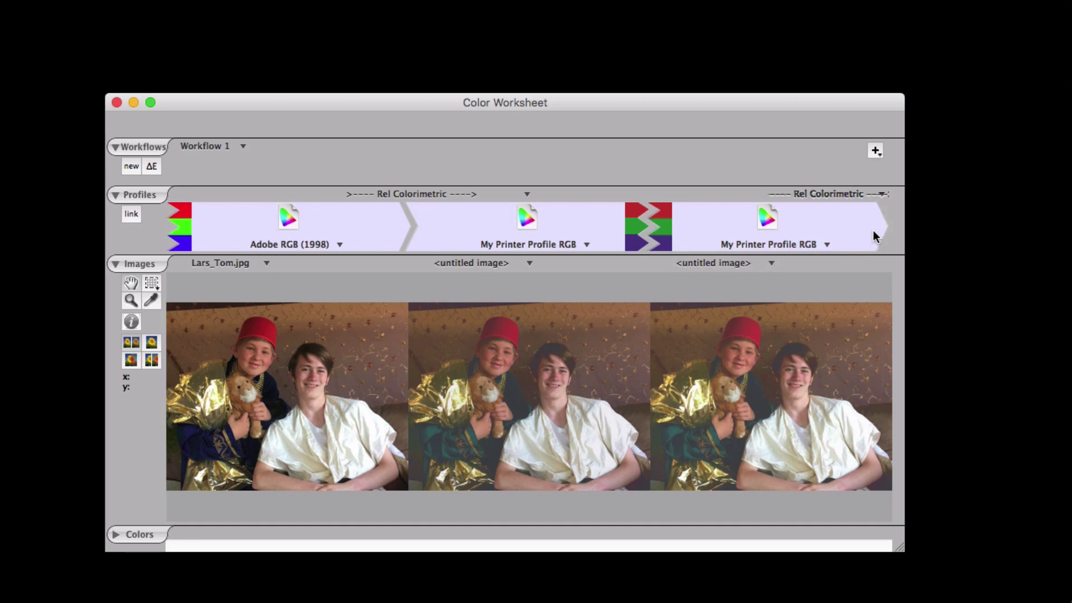
left_click(875, 152)
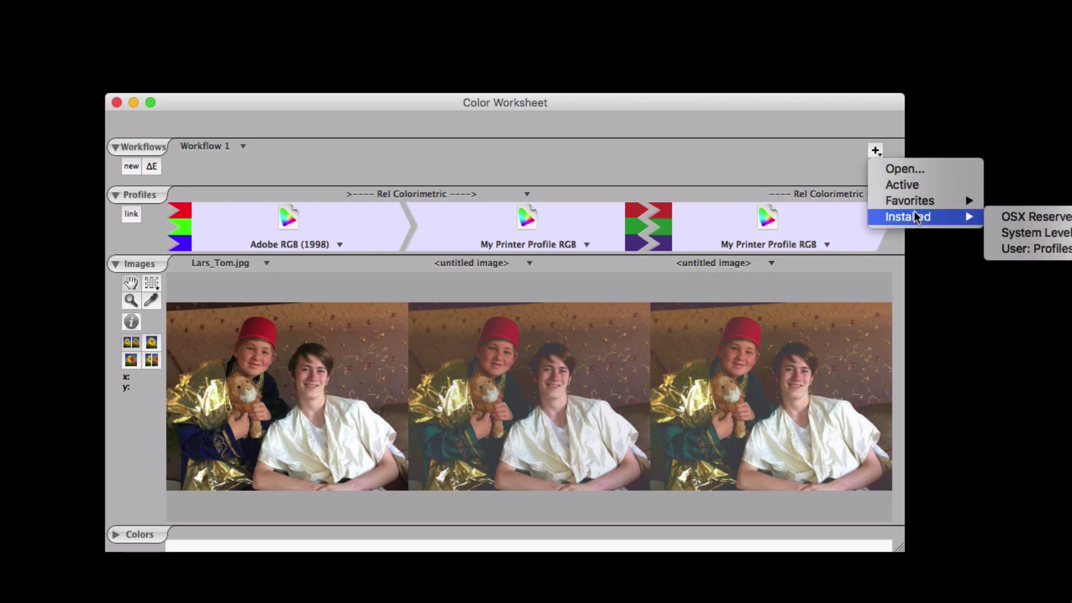
mouse_move(909, 202)
mouse_move(927, 219)
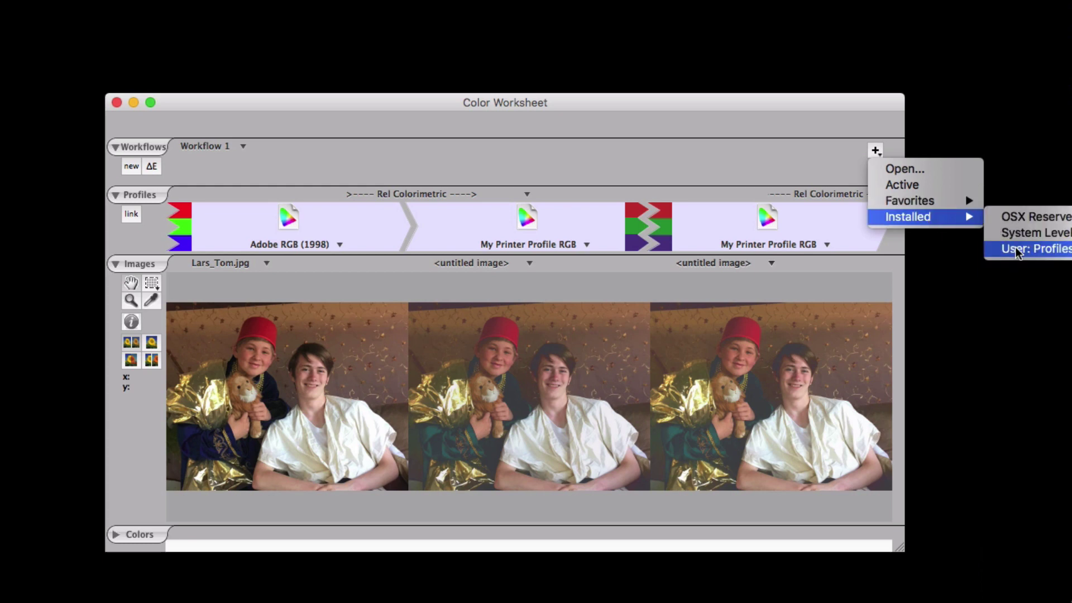
mouse_move(1016, 247)
scroll(699, 484, "down", 10)
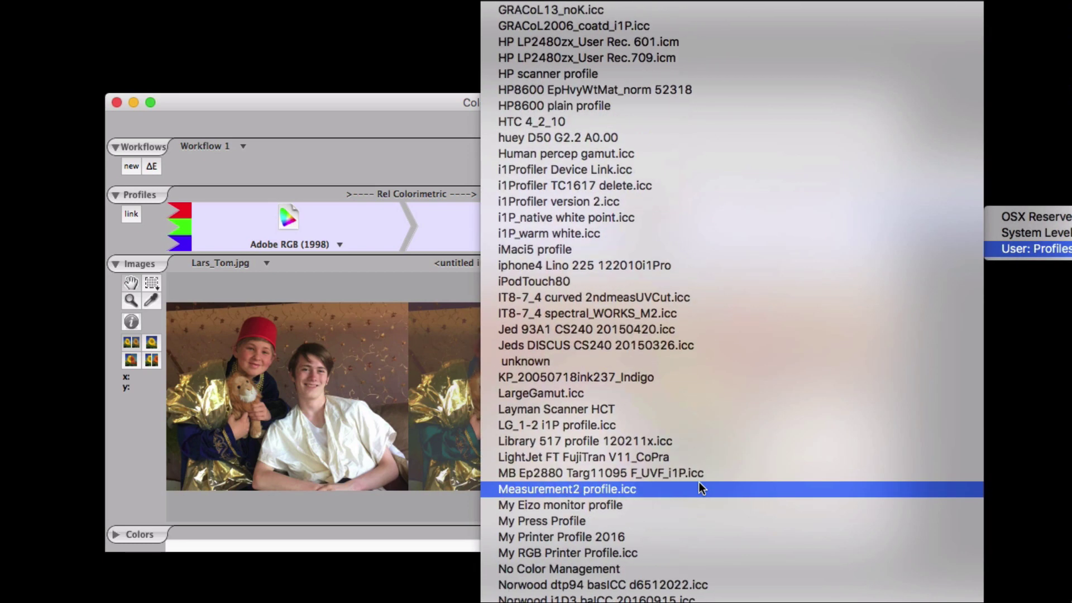
left_click(599, 505)
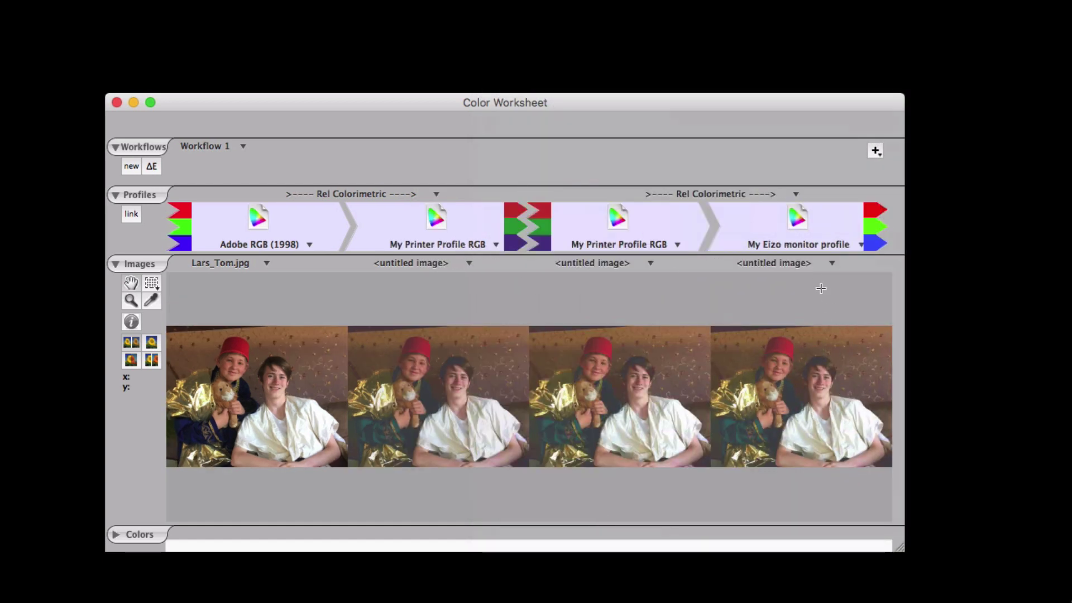
left_click(804, 246)
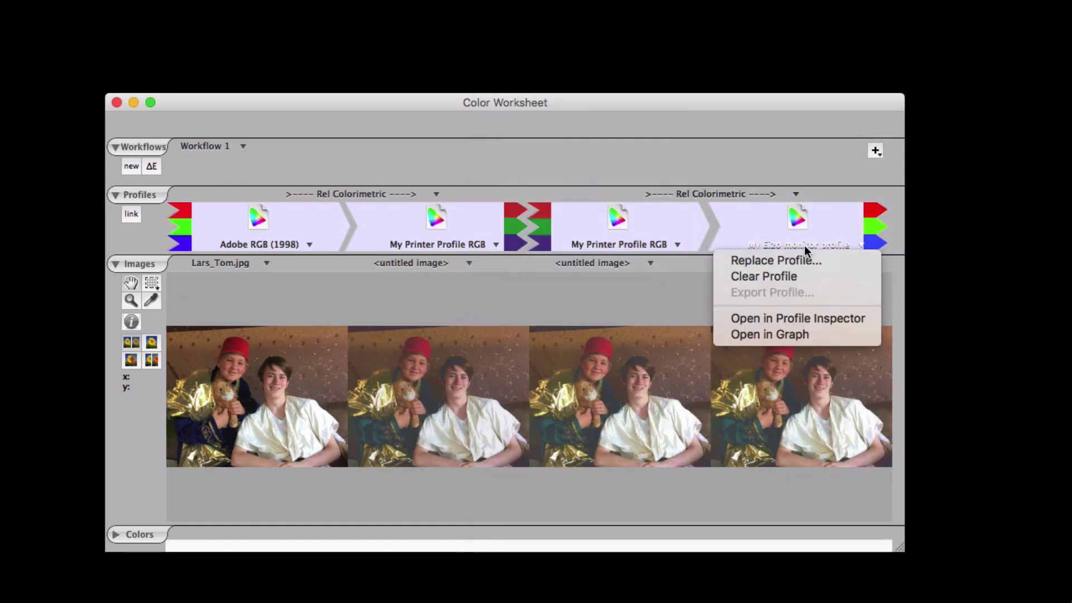
left_click(778, 276)
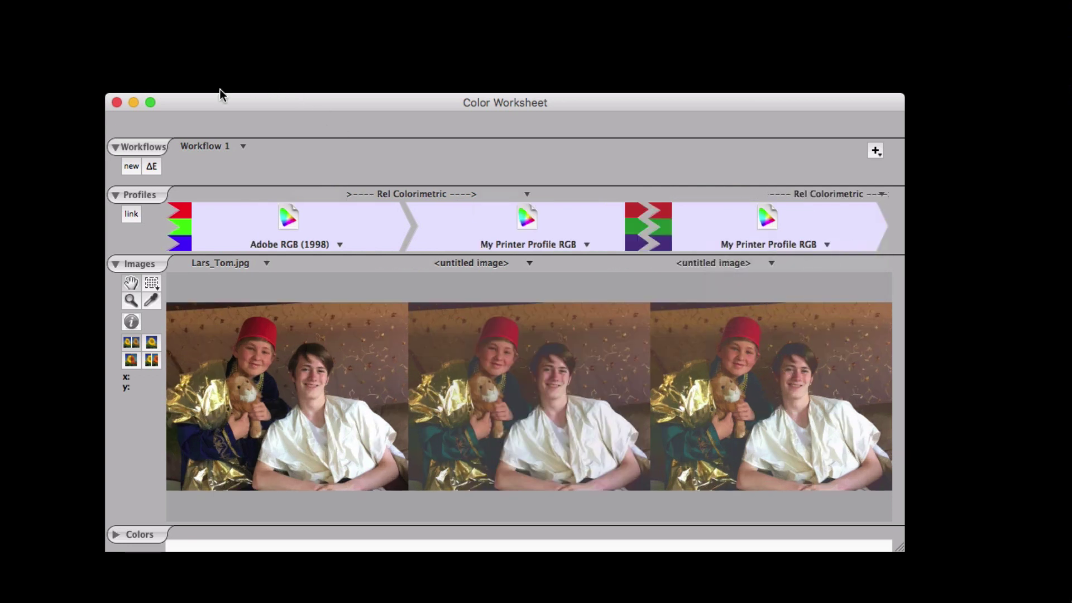
- Reset the workflow to the original photo and tag it Adobe RGB (1998) again
left_click(117, 102)
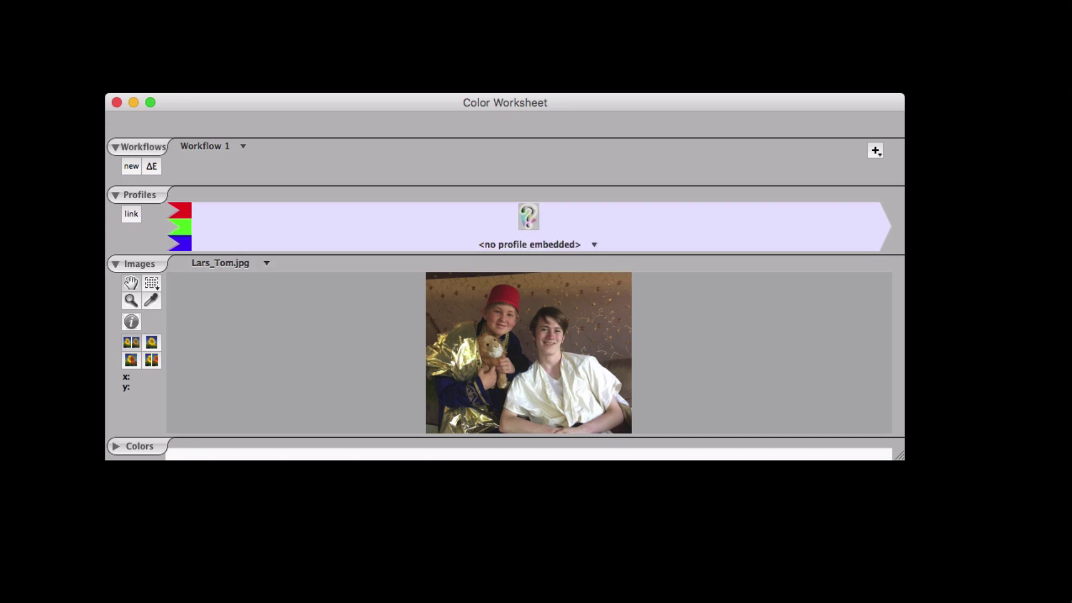
left_click(876, 152)
mouse_move(920, 202)
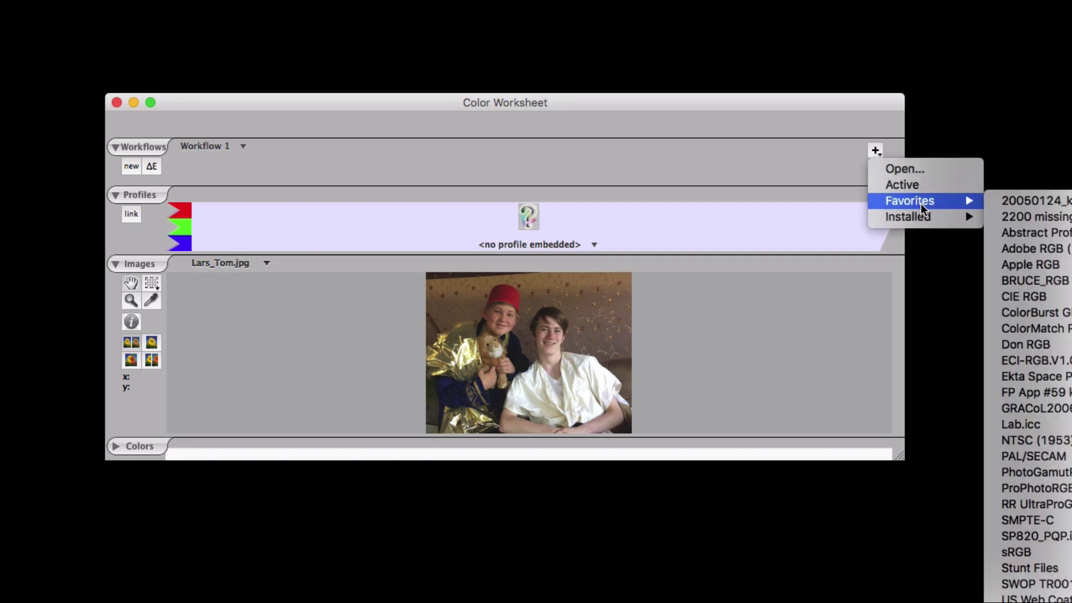
left_click(1024, 248)
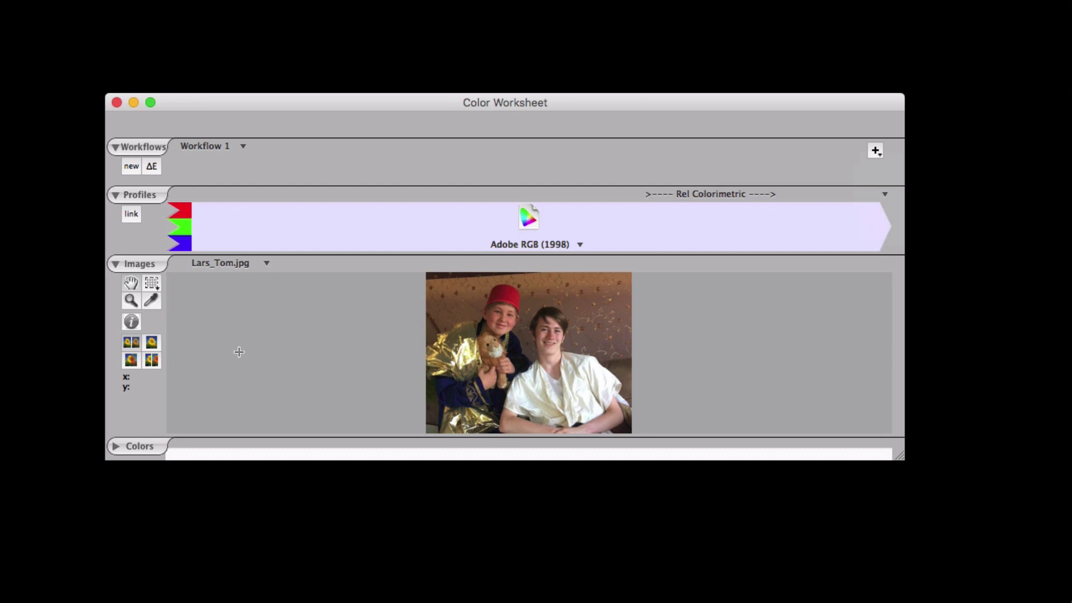
- Place a 5 × 2 custom patch grid over the photo to sample 10 colours
left_click(153, 284)
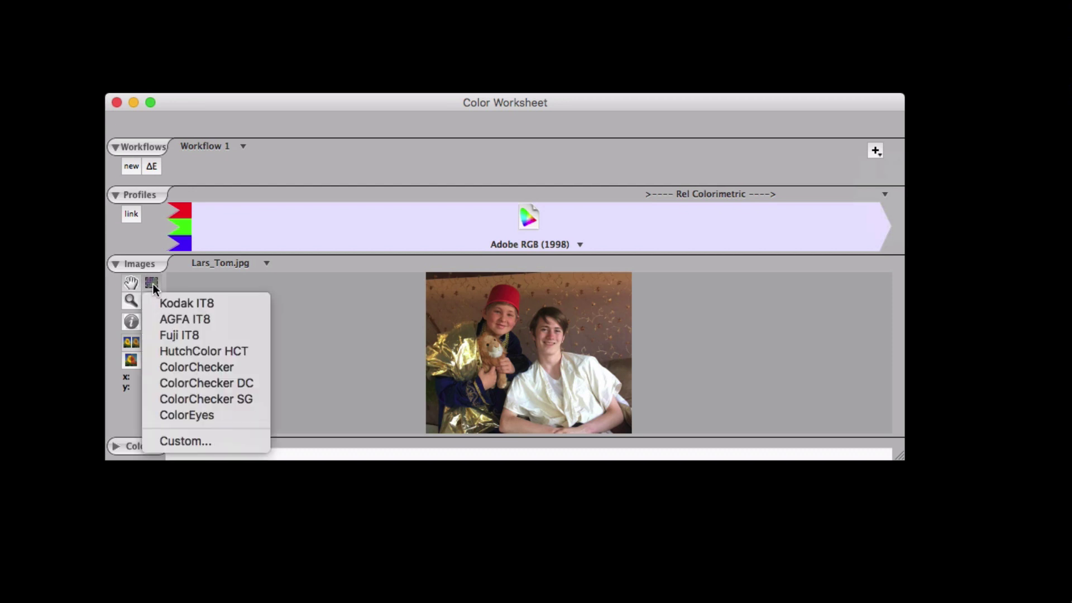
left_click(191, 437)
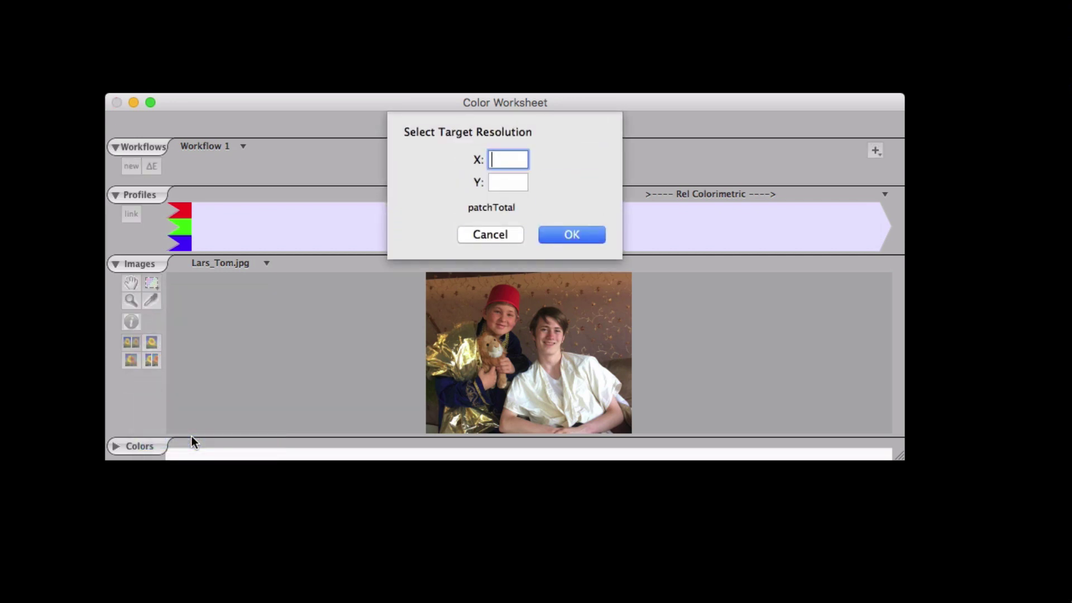
type("5")
key("Tab")
type("2")
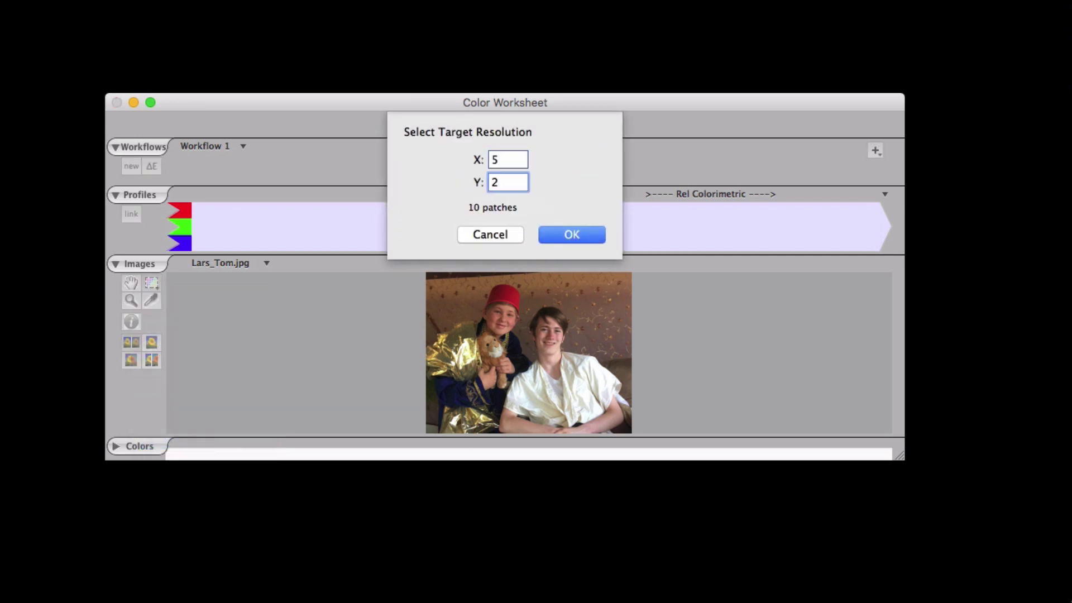
left_click(563, 235)
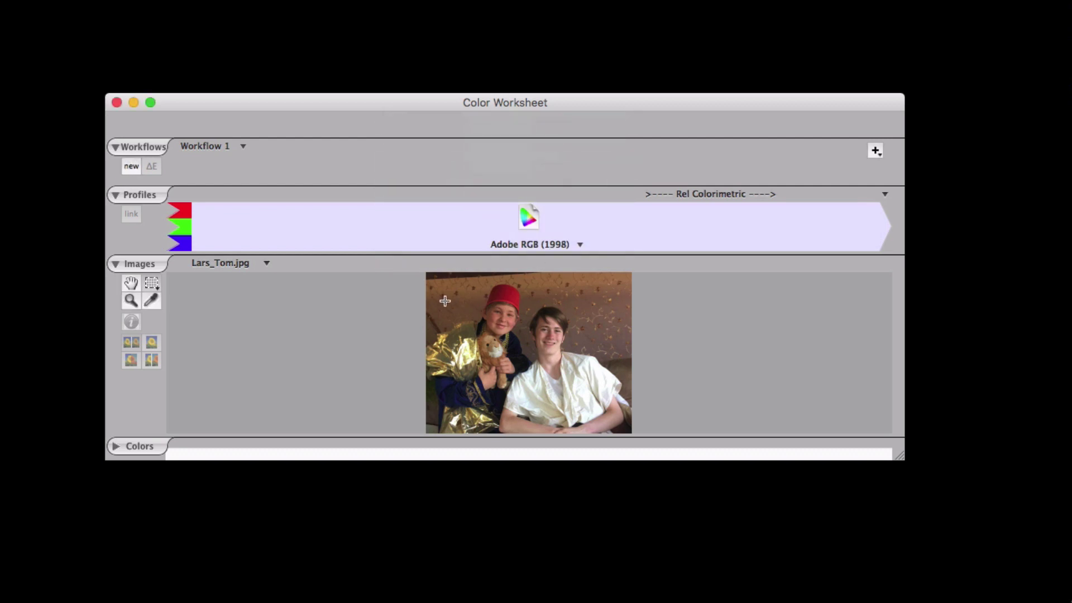
left_click_drag(435, 288, 621, 413)
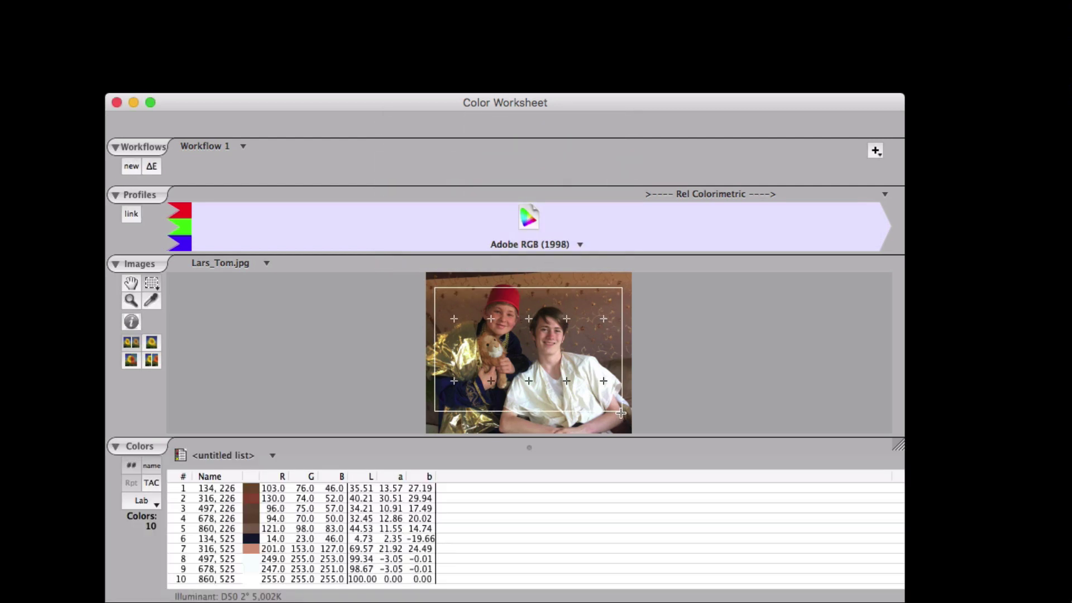
- Sample five individual pixel points across the photo, bringing the colour list to 15
left_click(151, 301)
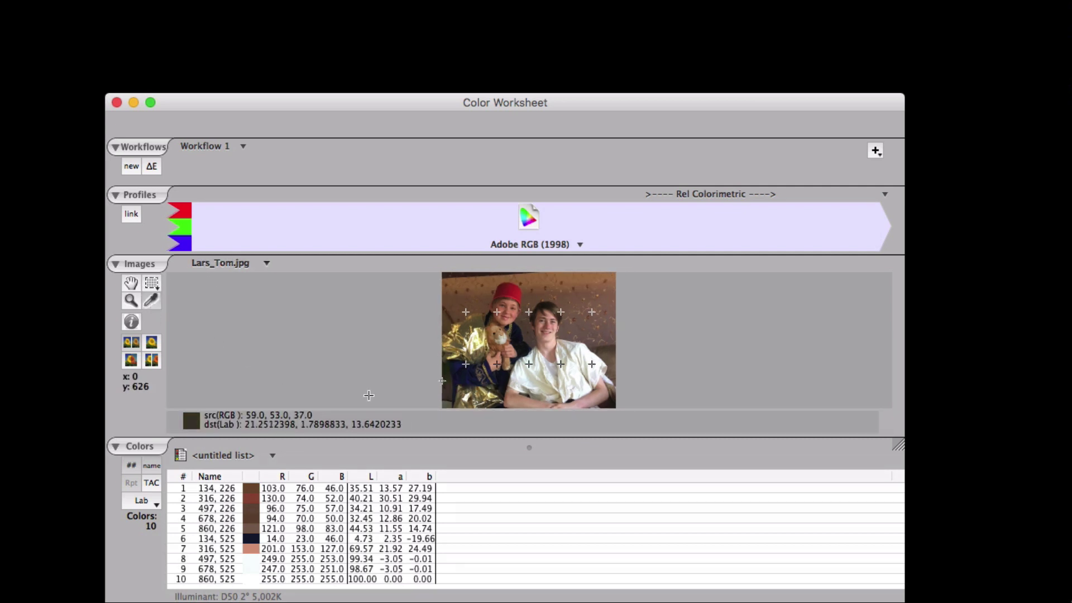
left_click(510, 317)
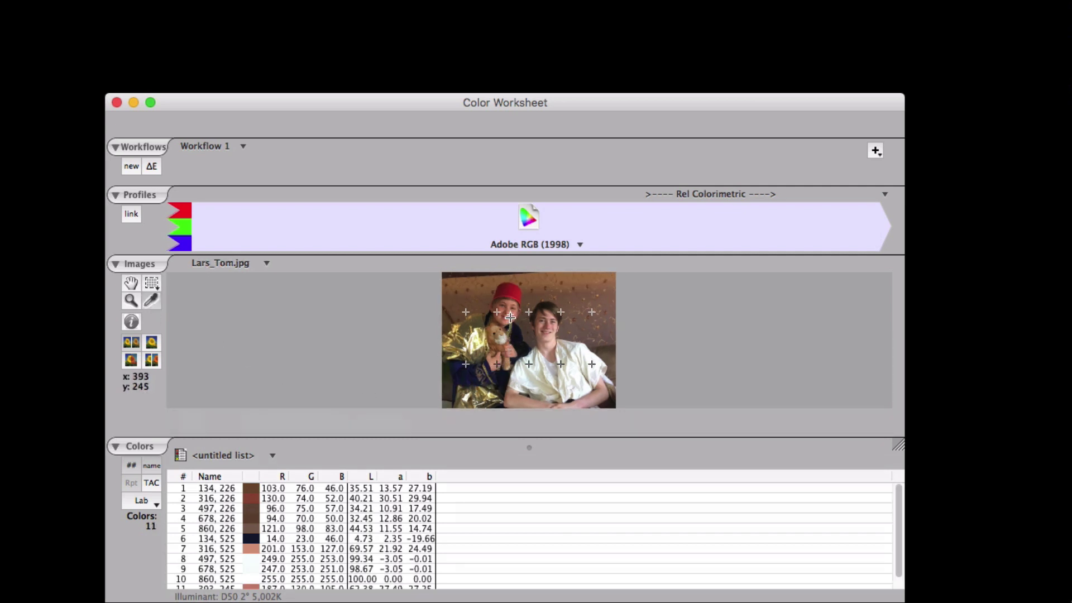
left_click(537, 324)
left_click(539, 343)
left_click(515, 398)
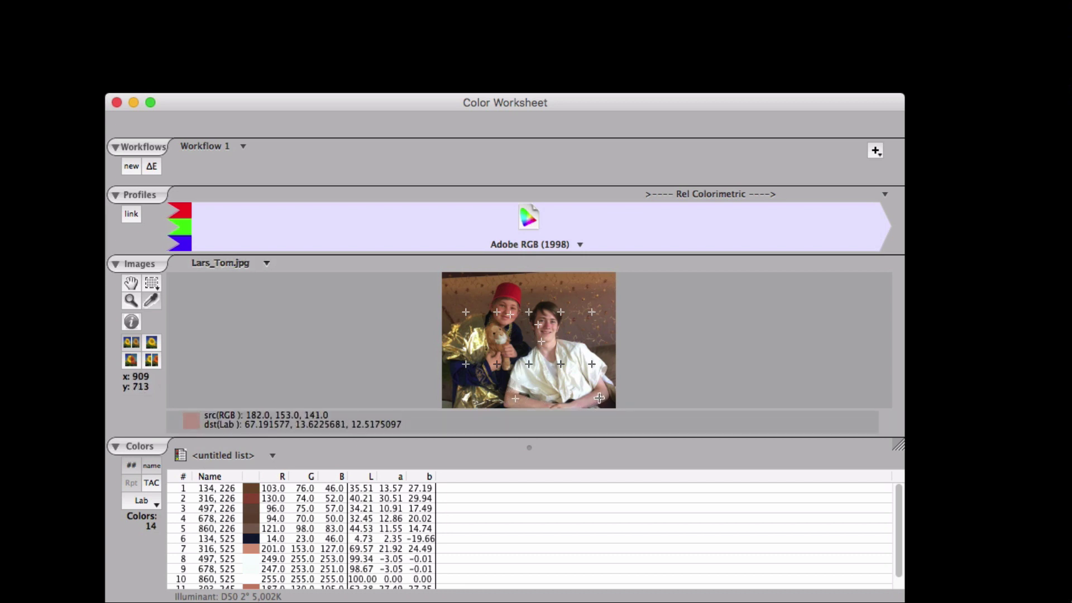
left_click(599, 398)
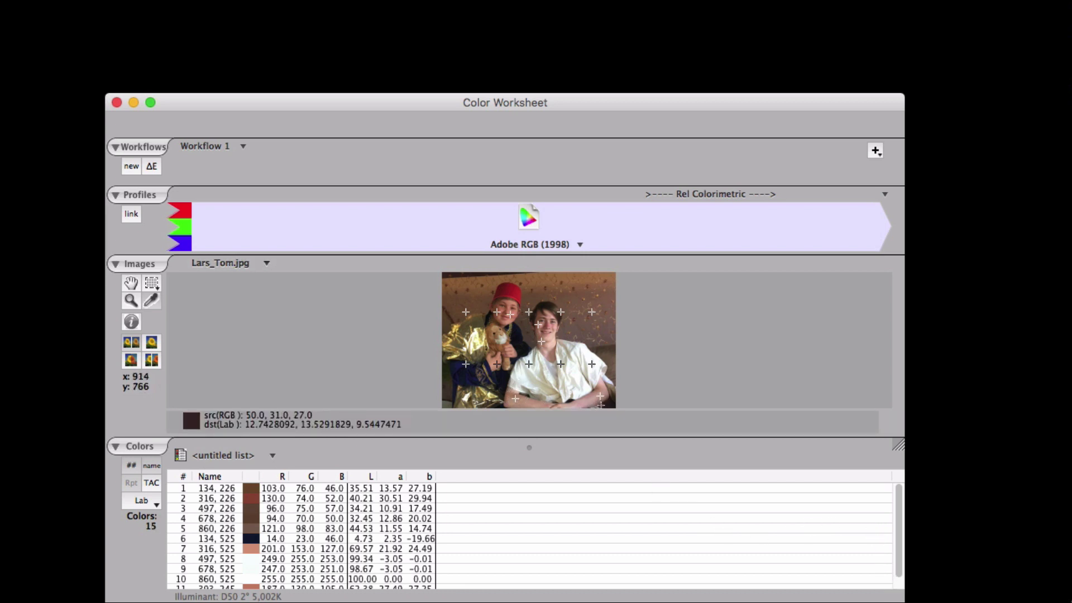
scroll(843, 576, "down", 1)
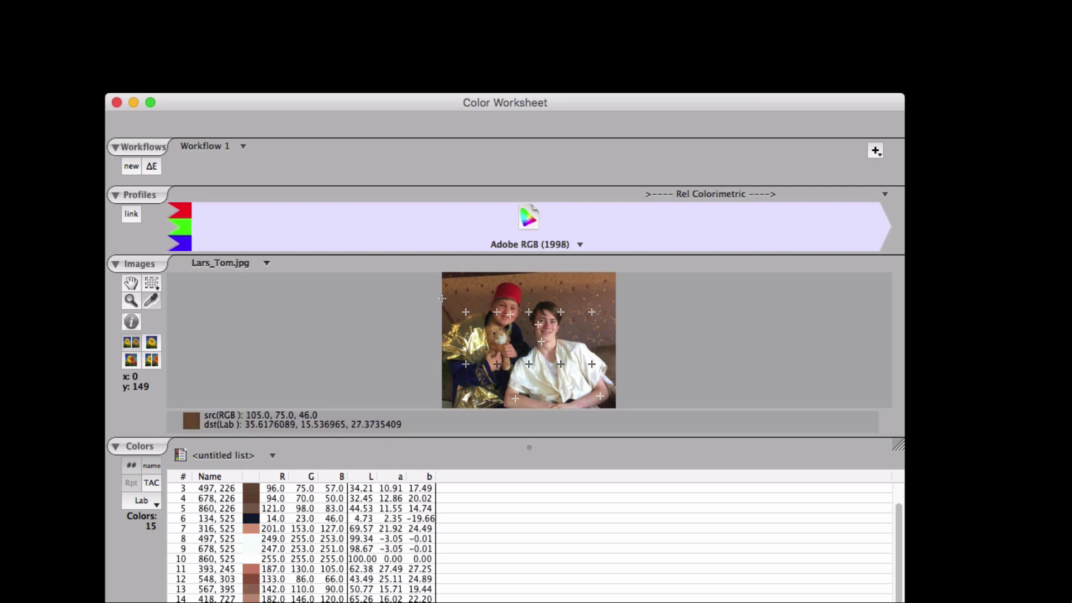
- Add My Press Profile CMYK.icc after Adobe RGB (1998) to list CMYK values for all swatches
left_click_drag(89, 315, 716, 342)
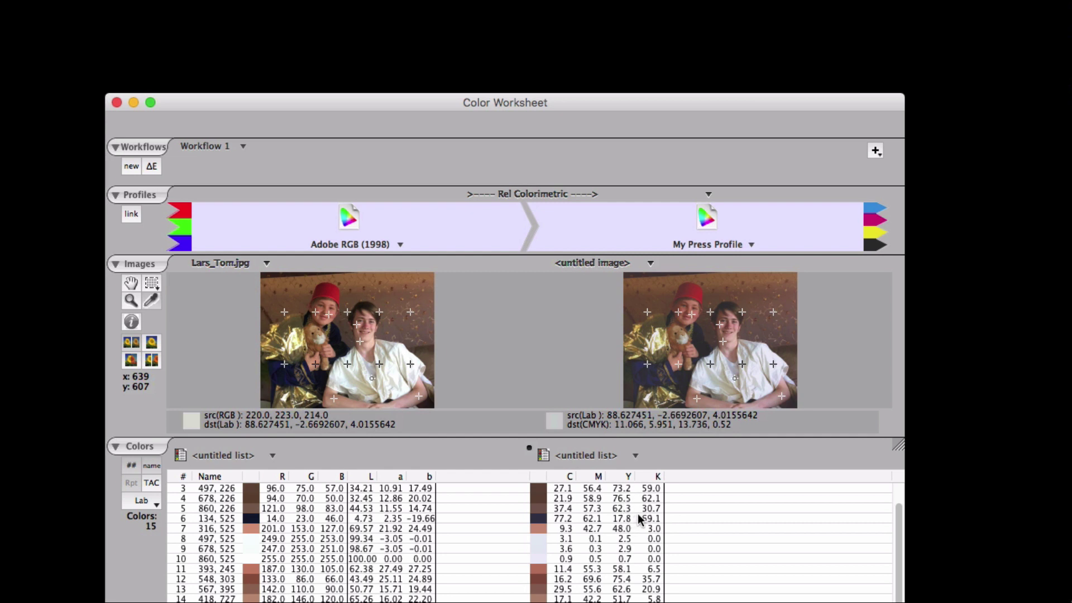
- Duplicate the My Press Profile step with Cmd+D as a further stage
left_click(700, 232)
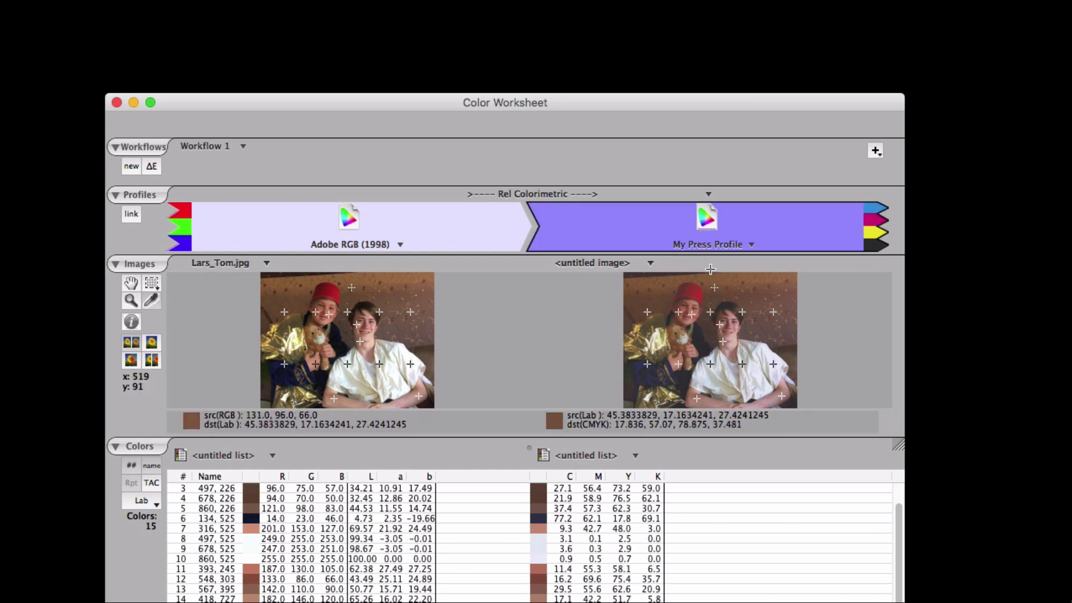
left_click_drag(710, 270, 710, 268)
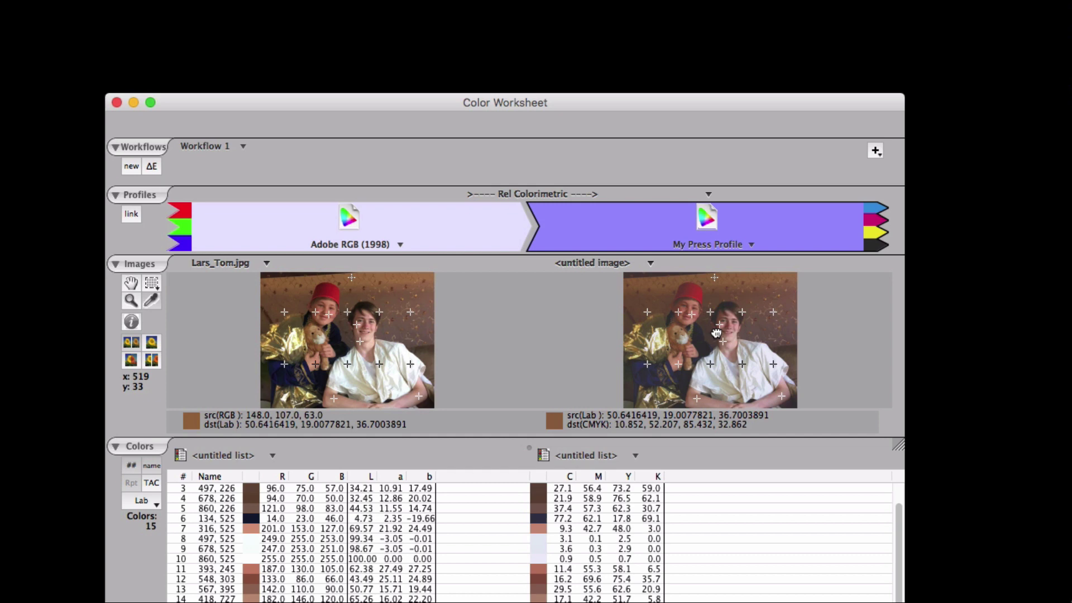
key("super+d")
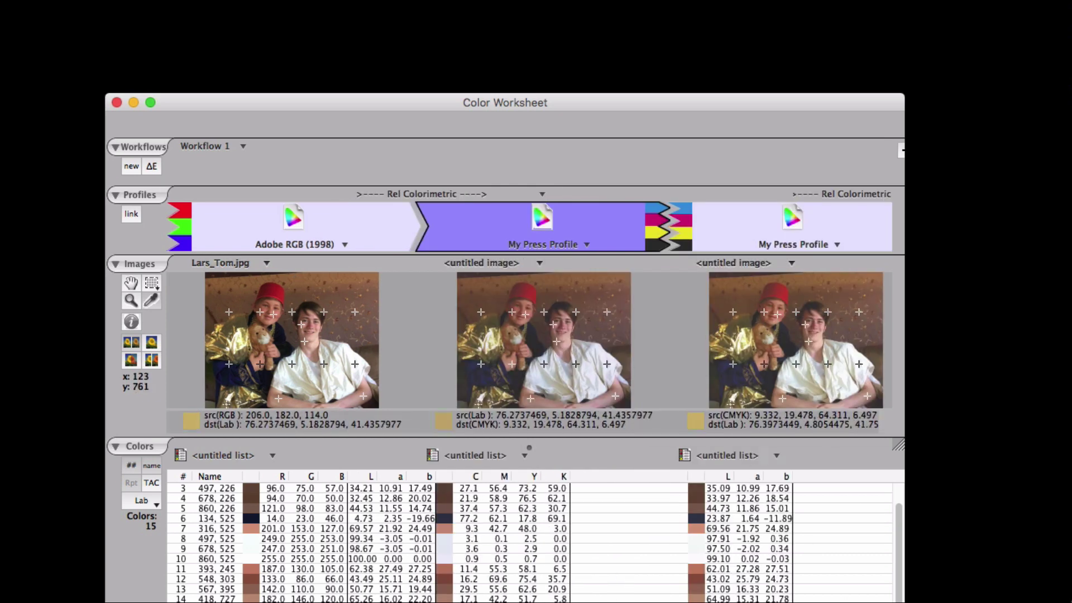
- Enlarge the worksheet and add My Proofing Paper profile.icc at the chain's end
left_click_drag(905, 600, 1071, 587)
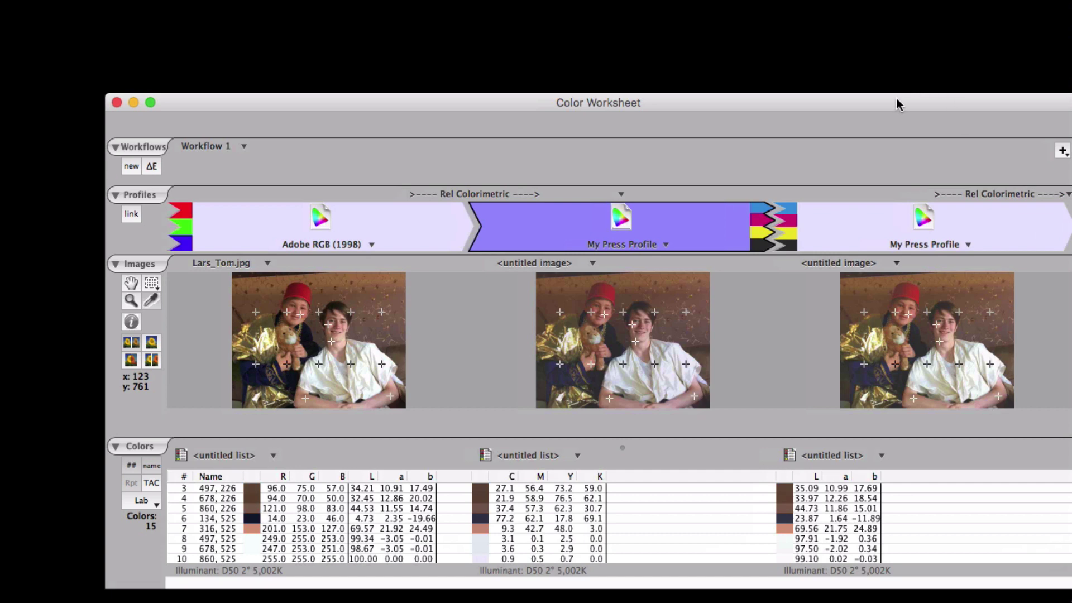
left_click_drag(885, 104, 788, 42)
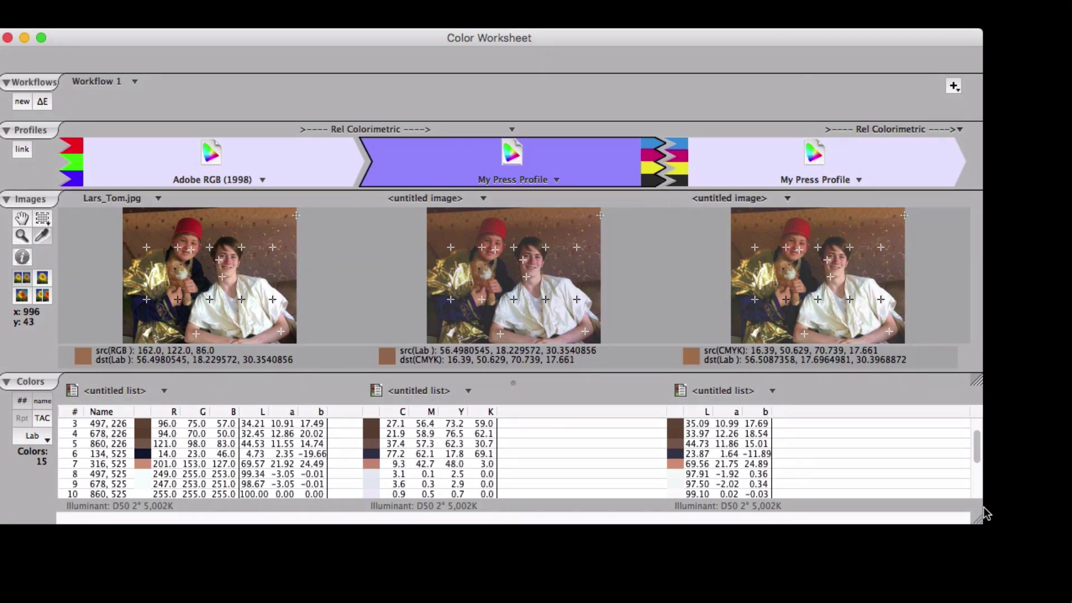
left_click_drag(977, 519, 1068, 595)
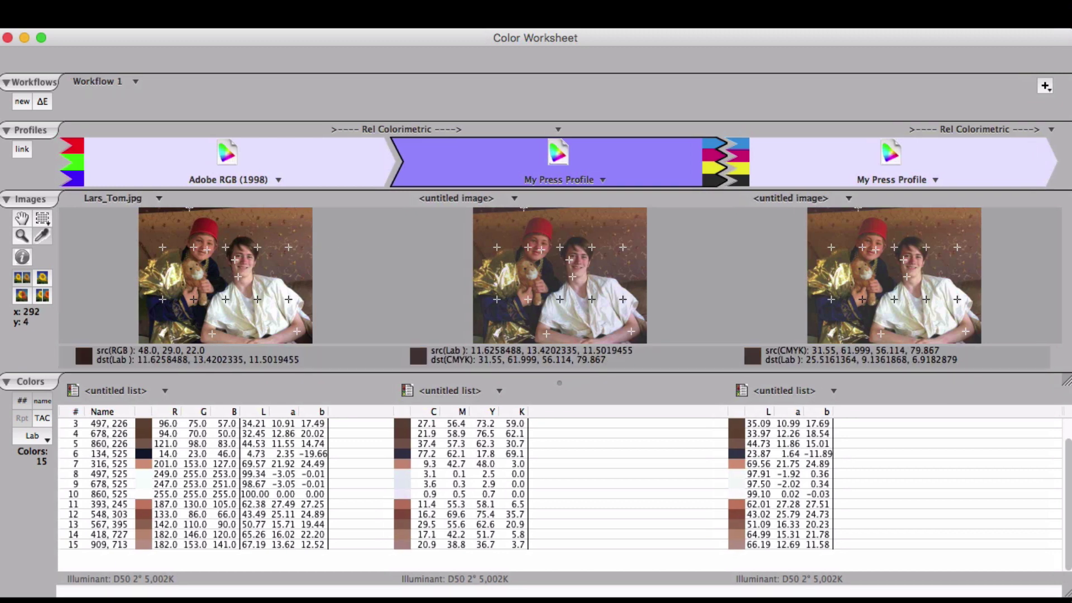
left_click_drag(295, 352, 872, 299)
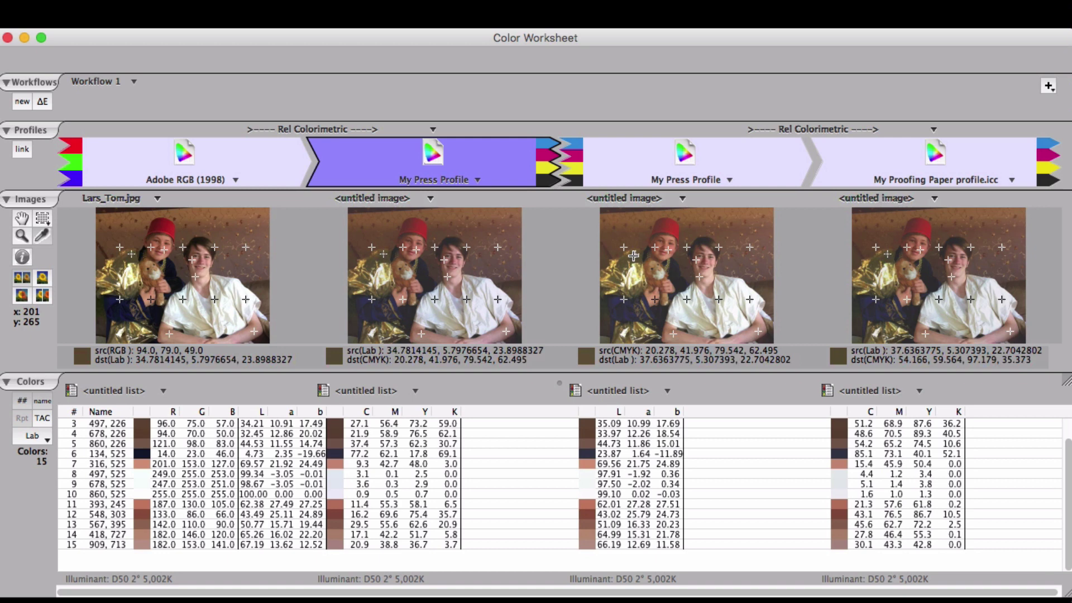
- Compare the My Press Profile result against proofing with dE2000, showing ΔE00 values 0.57–3.01
left_click(43, 103)
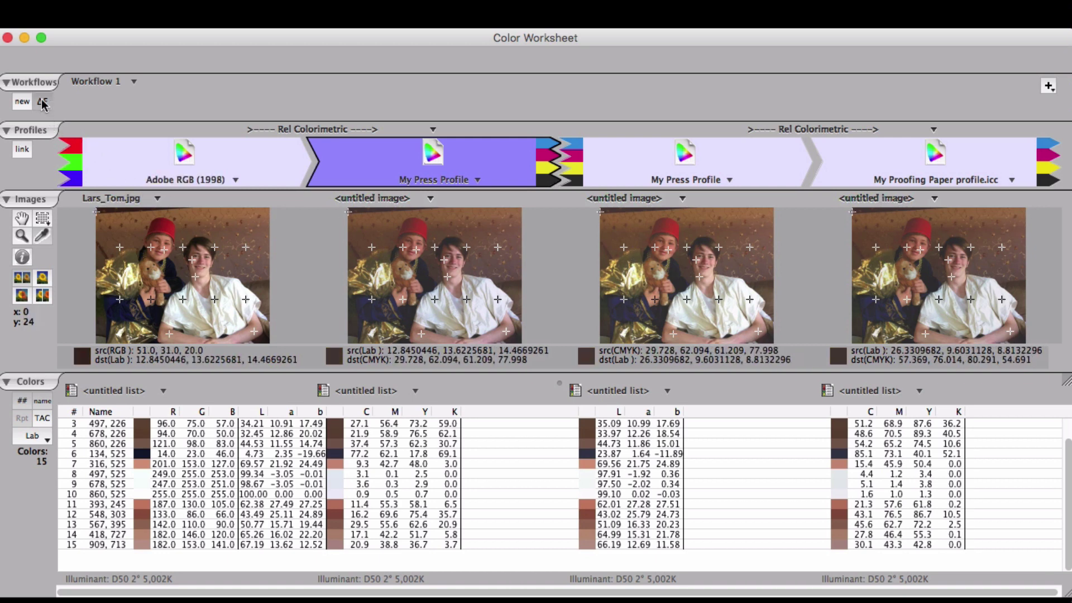
left_click(42, 103)
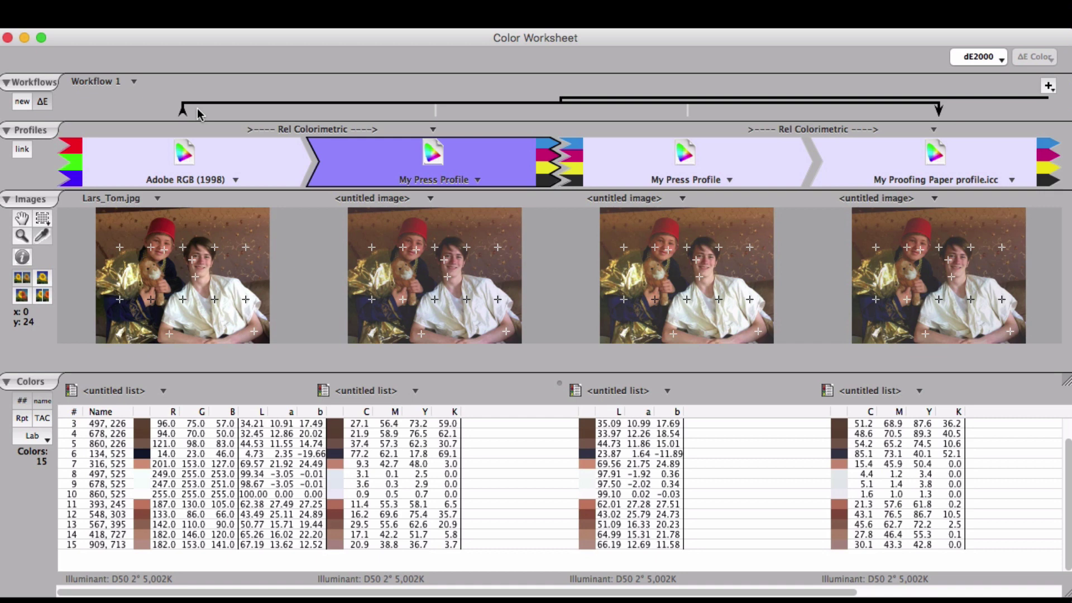
left_click_drag(192, 109, 442, 112)
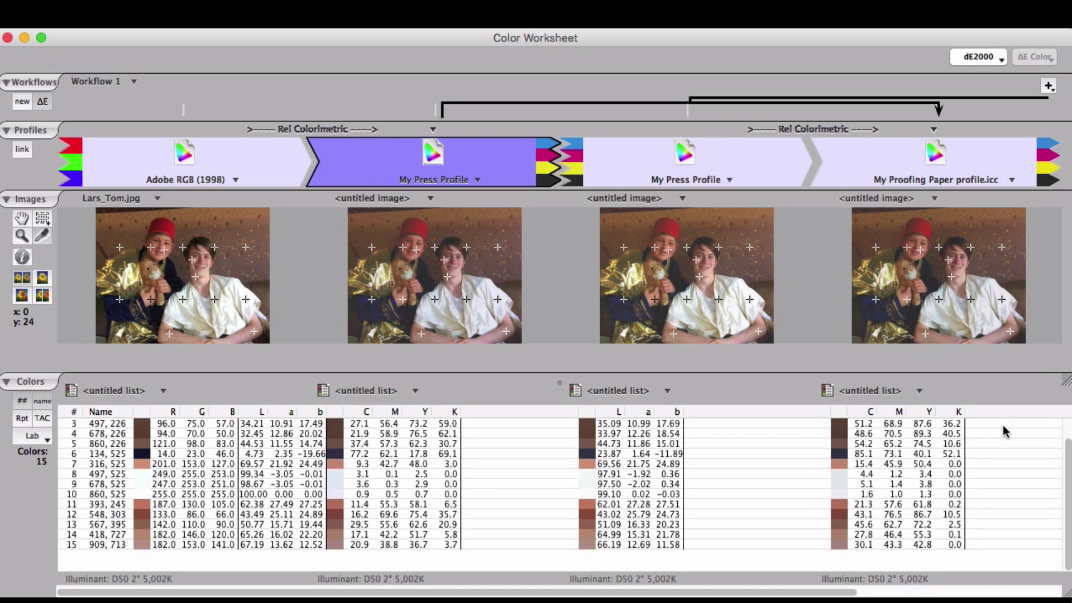
left_click(869, 592)
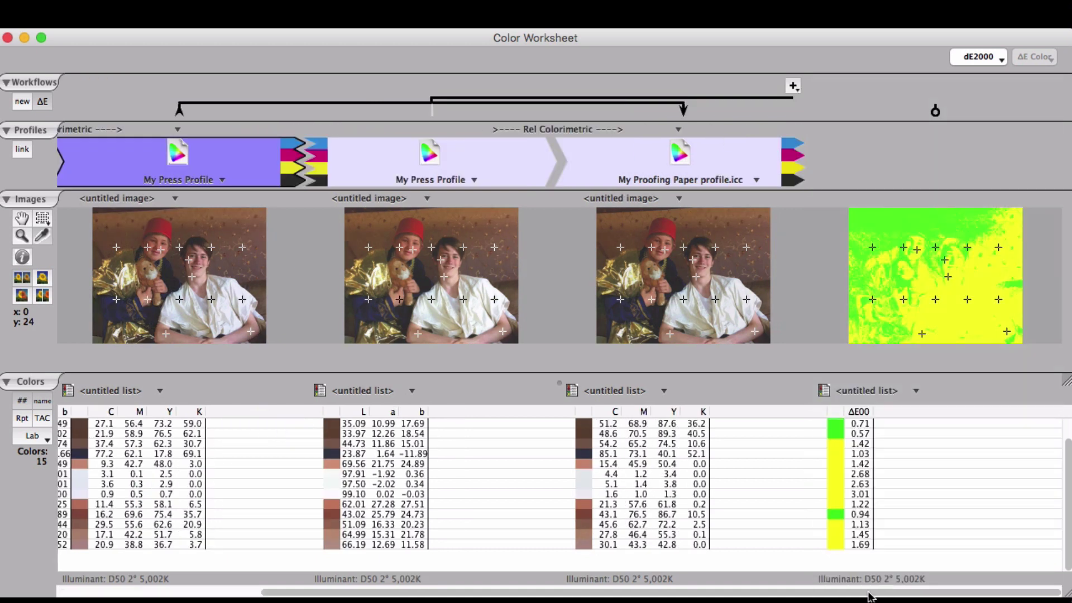
- Show reference Lab values in the proofing list and set the proofing intent to Absolute Colorimetric
left_click(620, 390)
mouse_move(633, 466)
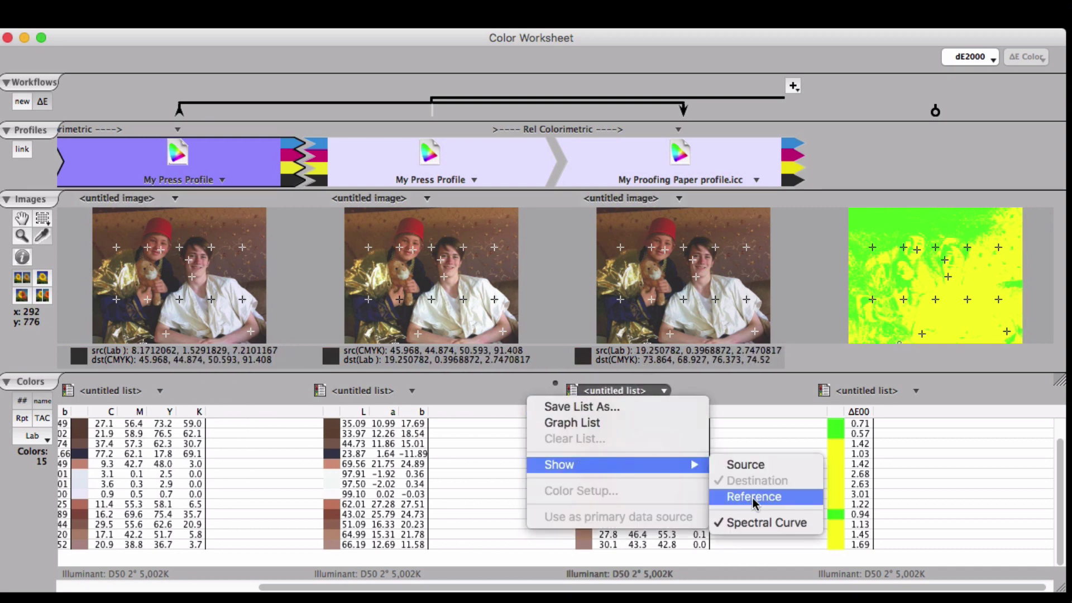
left_click(755, 497)
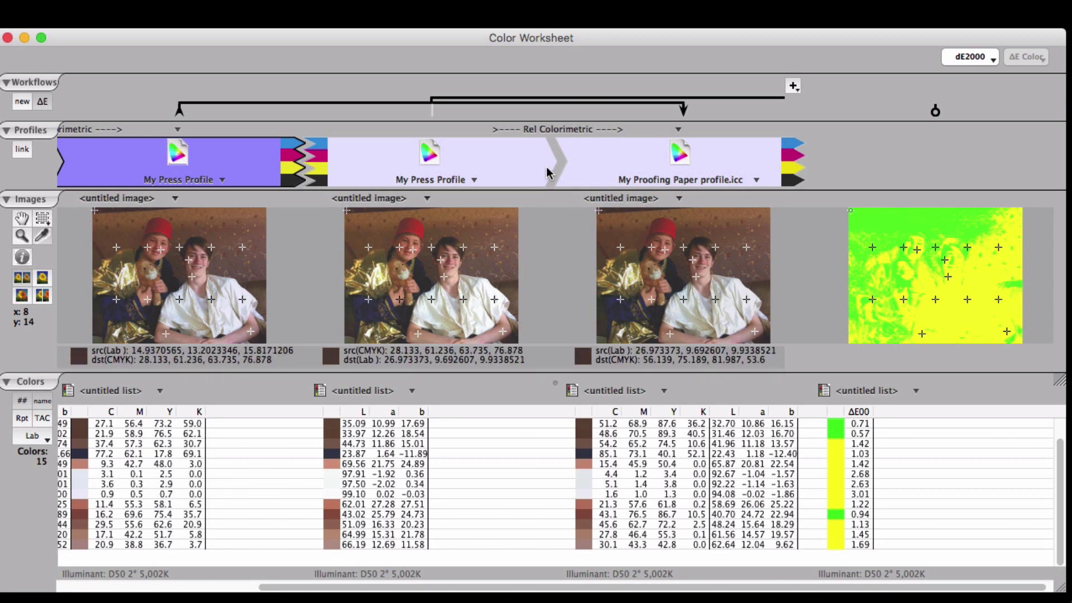
left_click(552, 131)
left_click(538, 199)
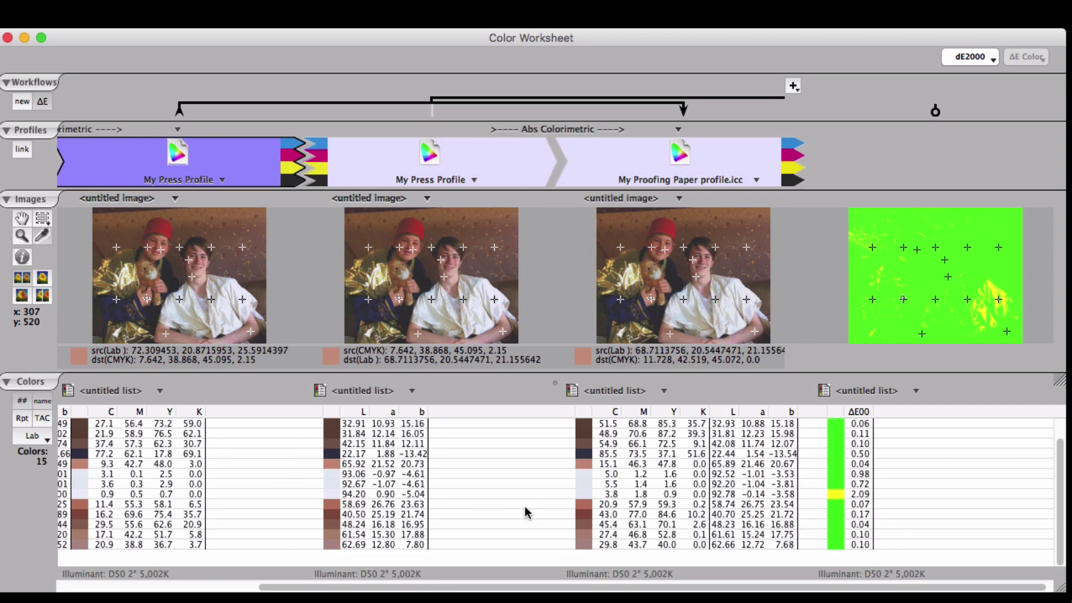
scroll(525, 512, "up", 1)
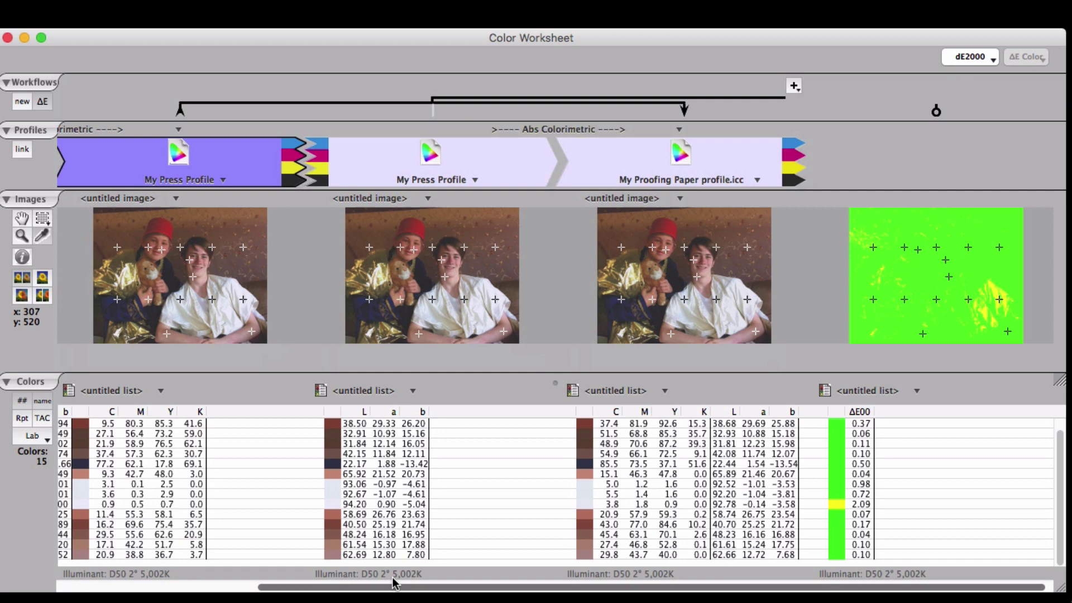
left_click_drag(394, 583, 200, 553)
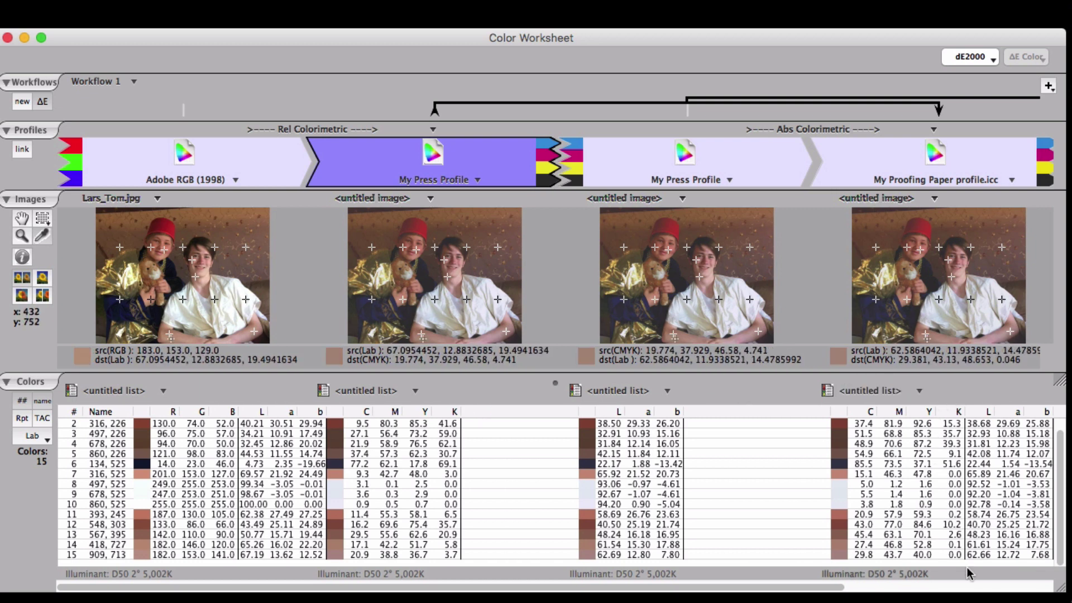
left_click(970, 587)
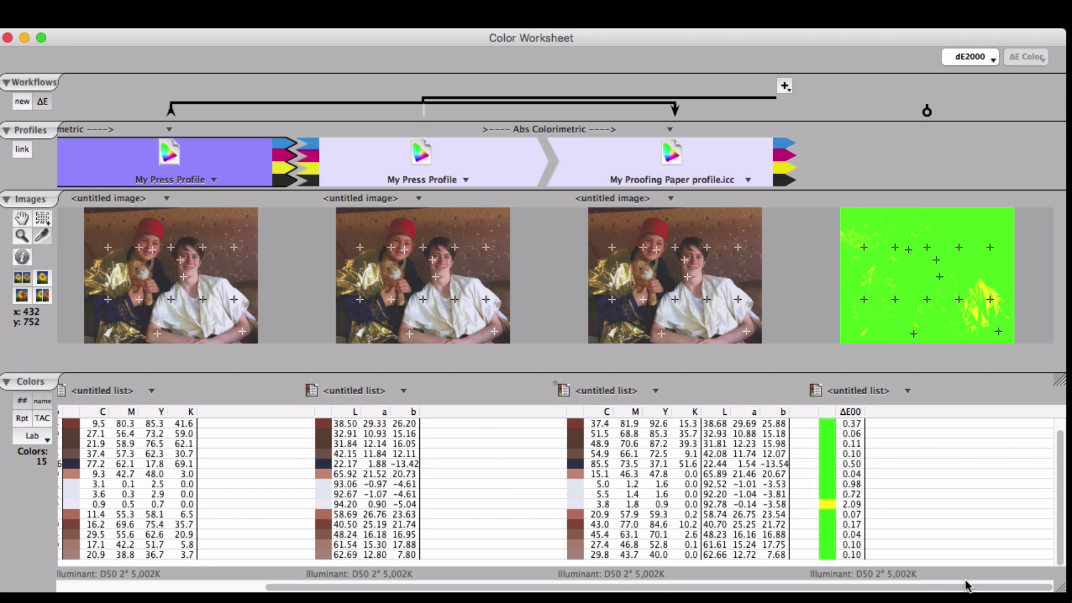